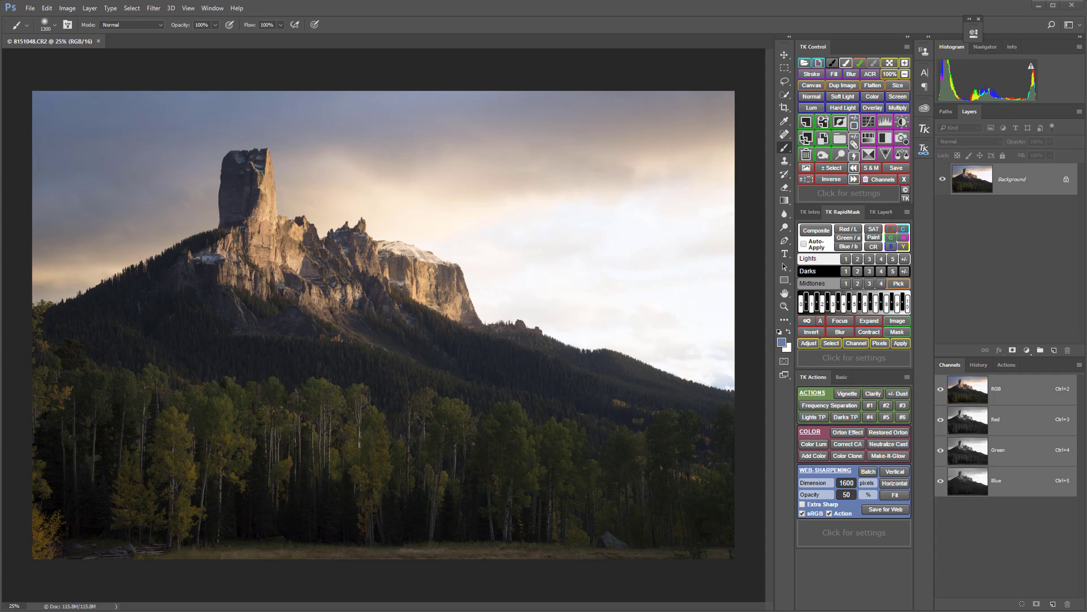
# - Build the Lights 2 luminosity mask from the composite and add a Levels adjustment through it
pyautogui.click(823, 235)
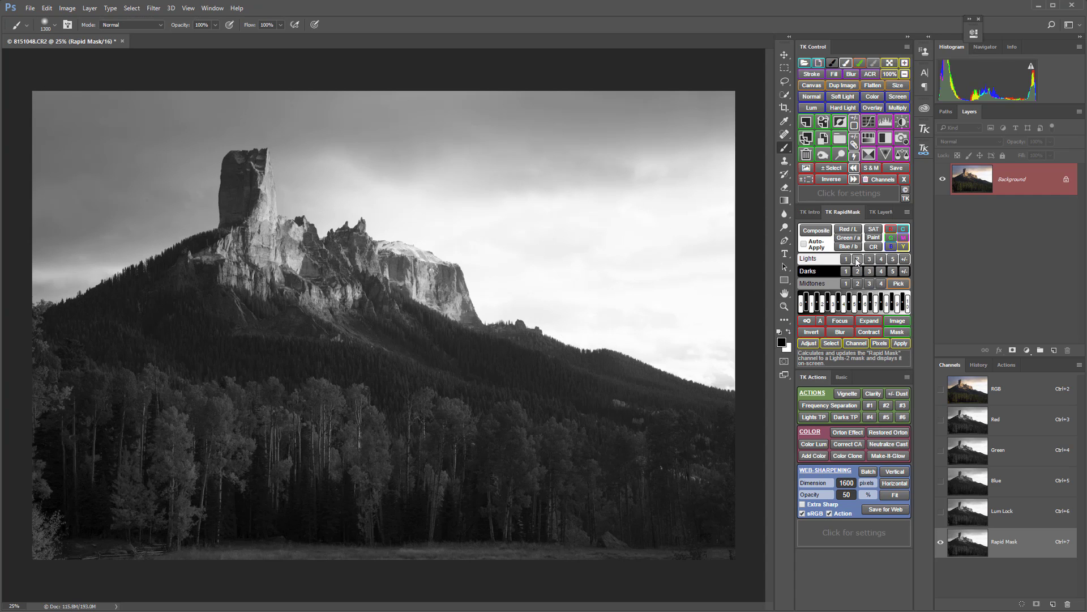
pyautogui.click(856, 259)
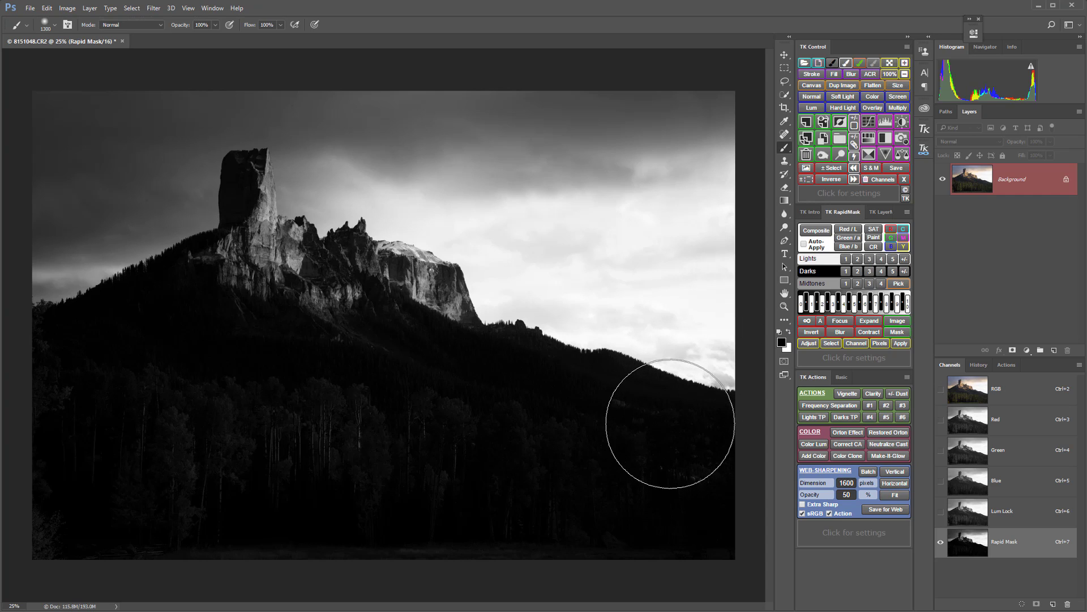
pyautogui.click(810, 344)
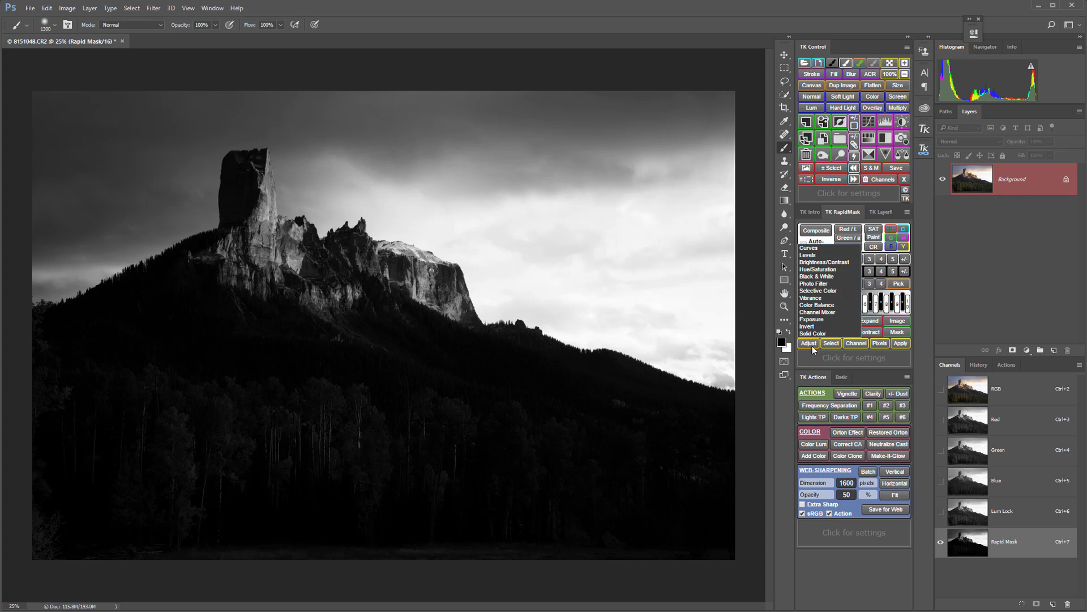
pyautogui.click(810, 255)
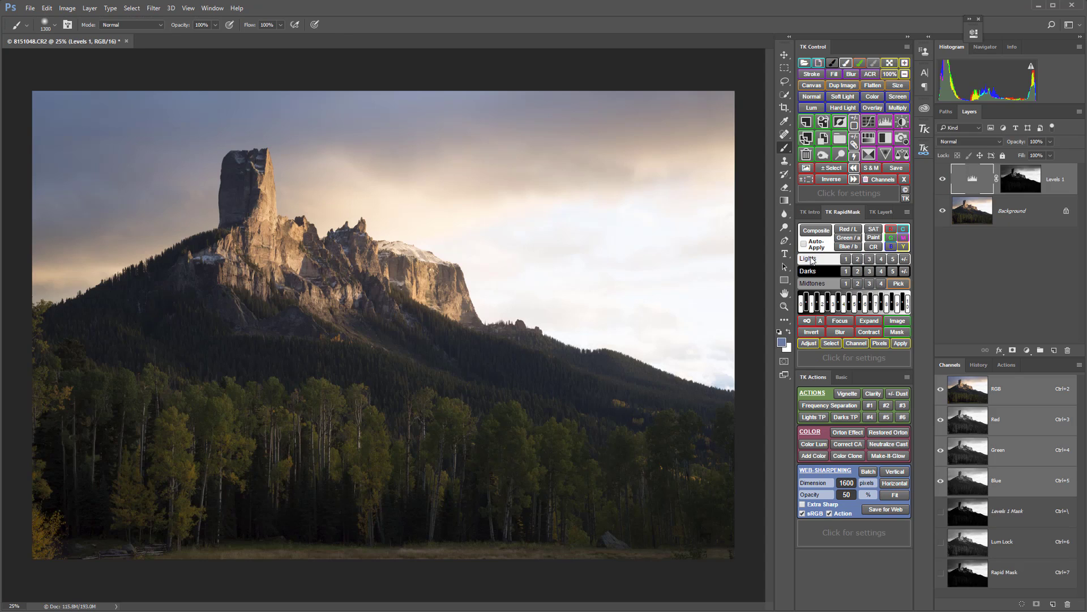
# - Set Levels 1 to Multiply with midtone 0.51 and black input 41, then regenerate Lights 2
pyautogui.click(897, 107)
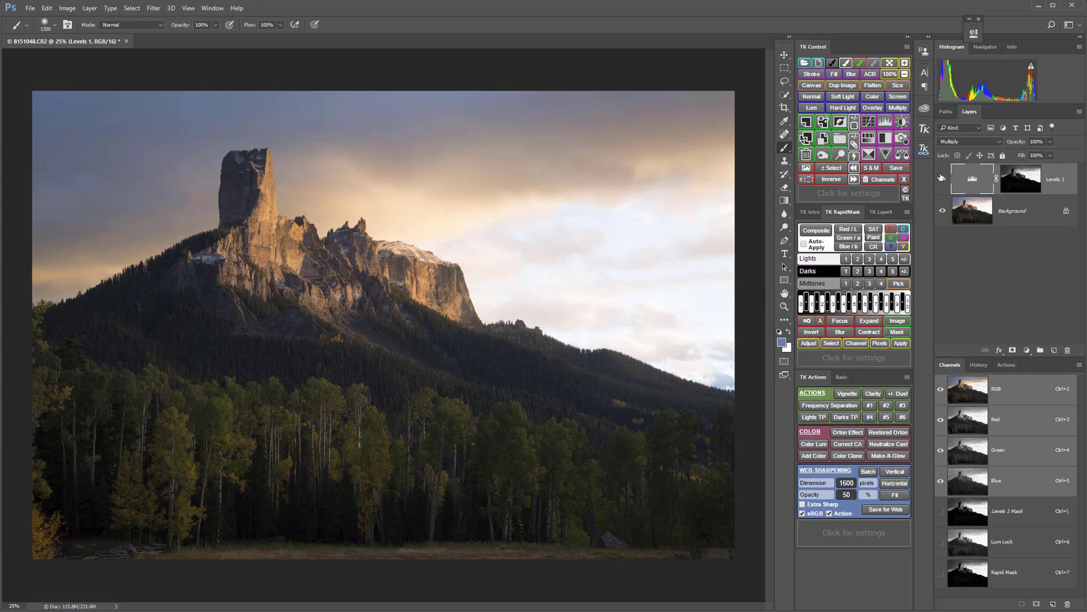
pyautogui.doubleClick(981, 180)
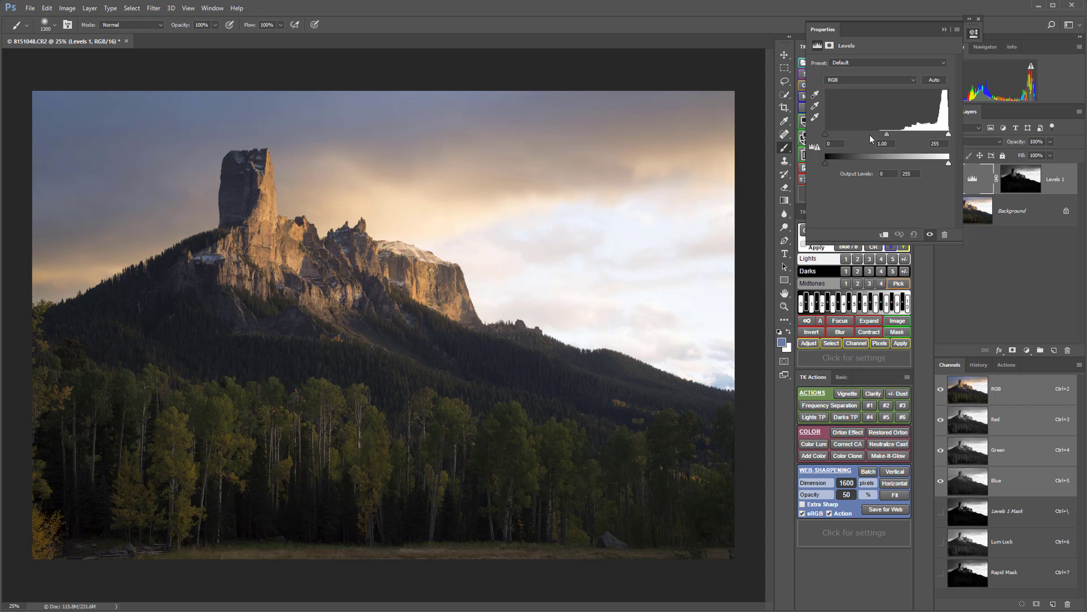
pyautogui.moveTo(887, 134); pyautogui.dragTo(906, 133)
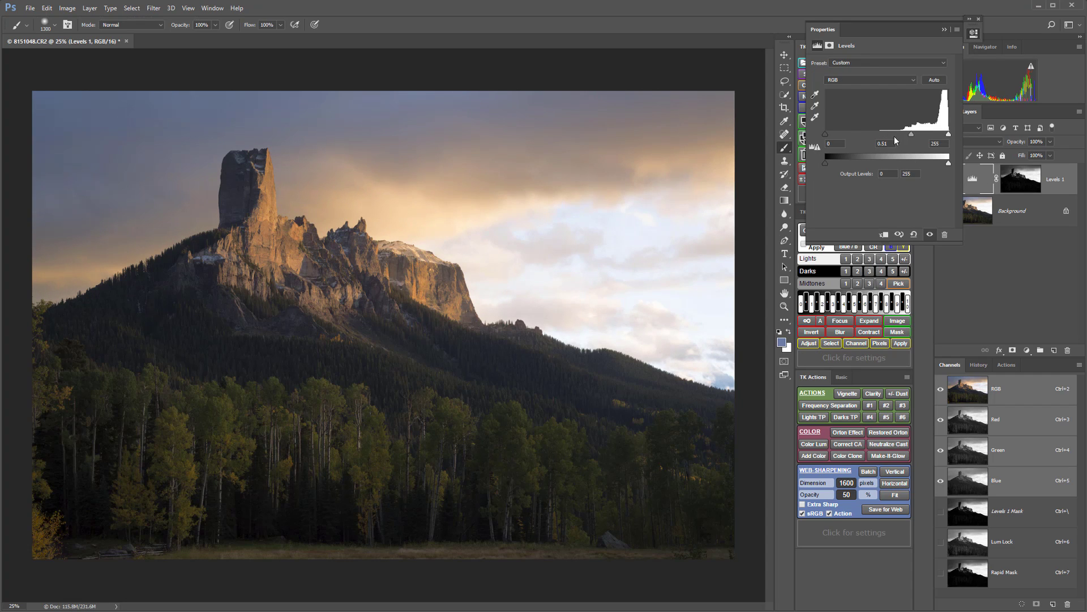
pyautogui.moveTo(830, 133); pyautogui.dragTo(846, 134)
pyautogui.click(973, 34)
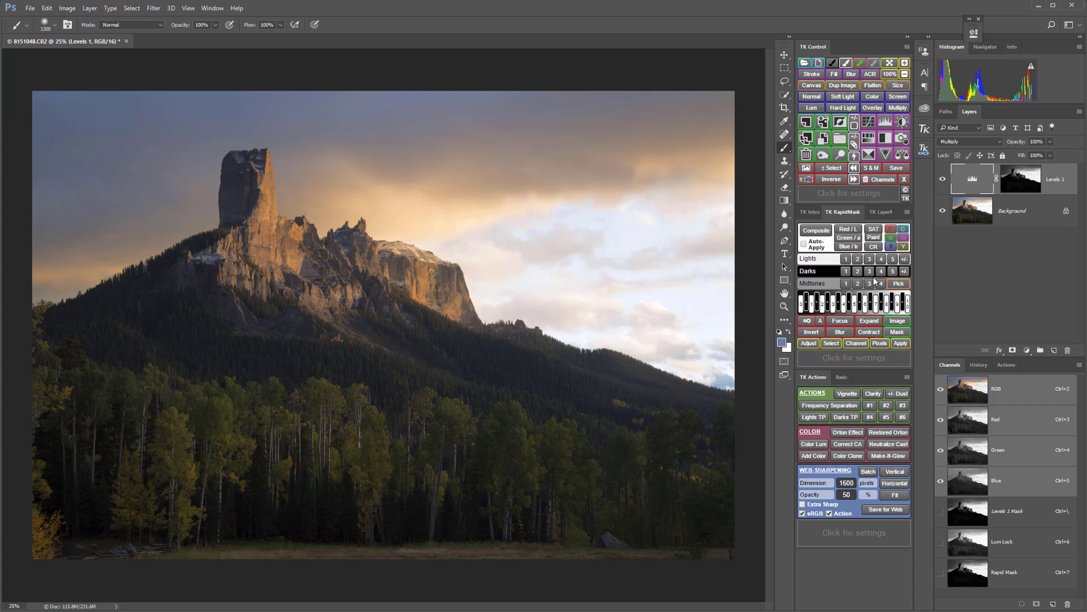
pyautogui.click(856, 259)
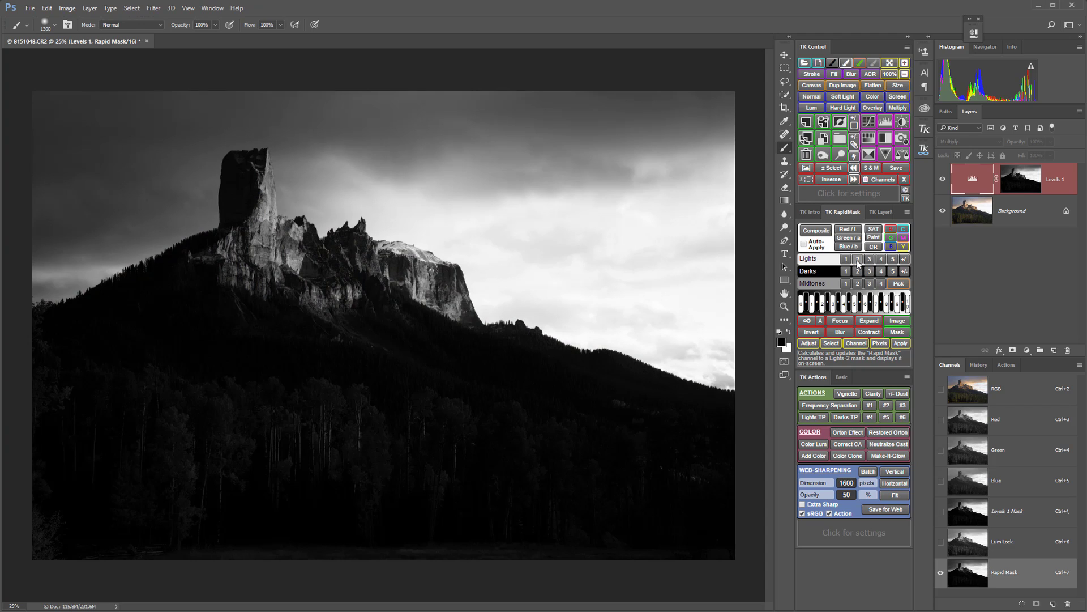
# - Add a masked Levels 2 layer in Multiply mode at 56% opacity with black input 31
pyautogui.click(808, 344)
pyautogui.click(807, 255)
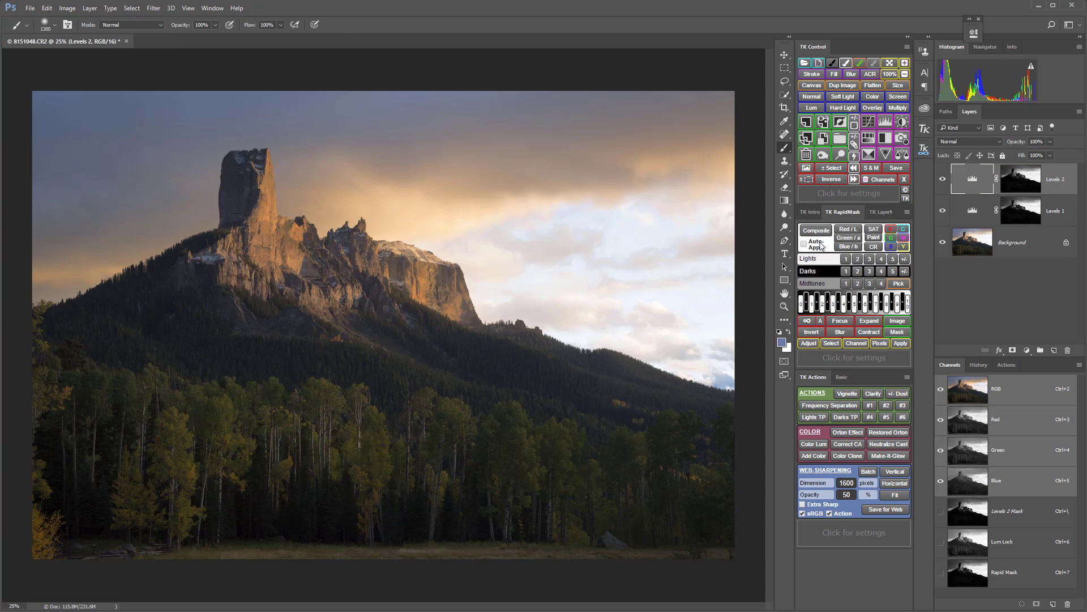
pyautogui.click(896, 108)
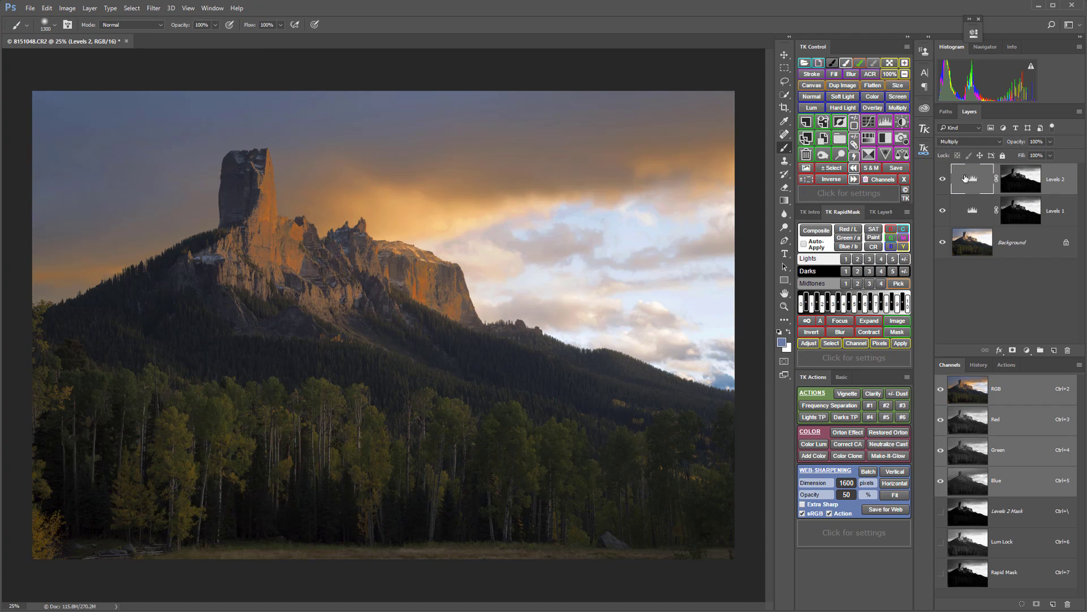
pyautogui.moveTo(1019, 141); pyautogui.dragTo(996, 147)
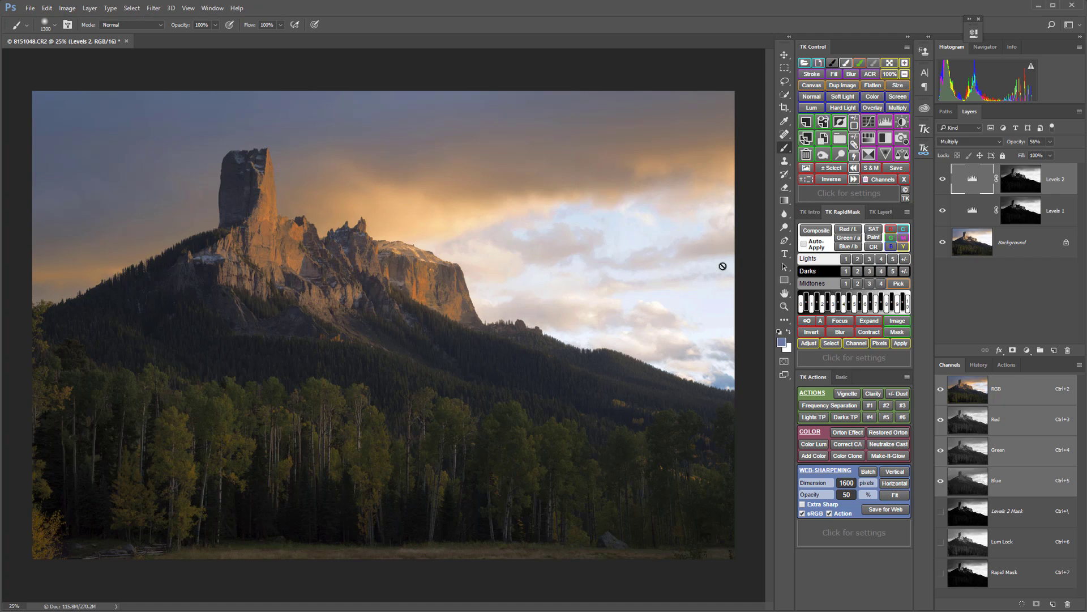
pyautogui.doubleClick(974, 180)
pyautogui.moveTo(825, 135); pyautogui.dragTo(840, 136)
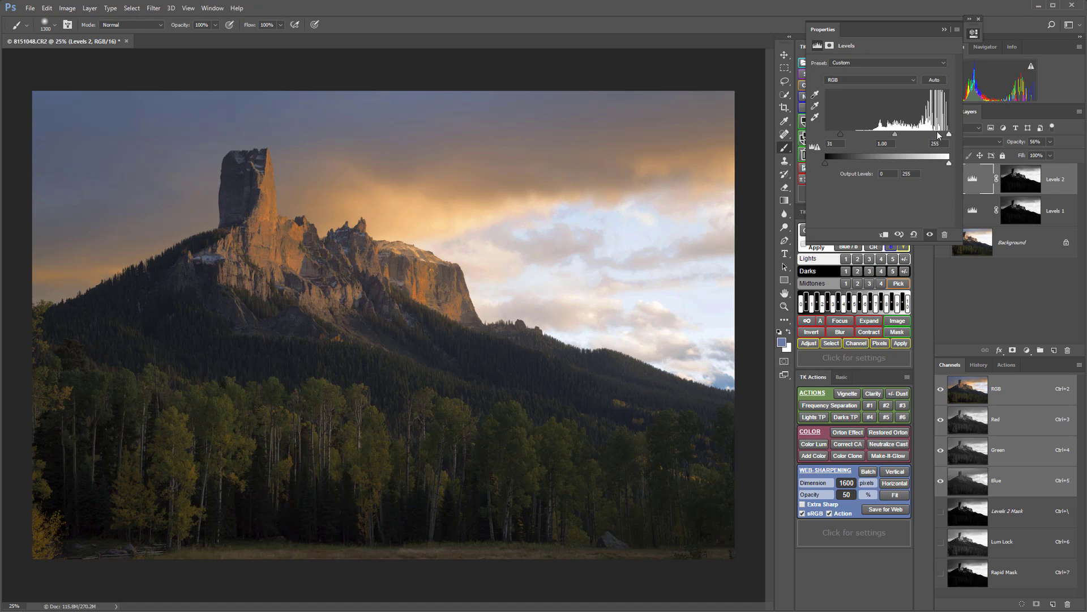
pyautogui.click(974, 32)
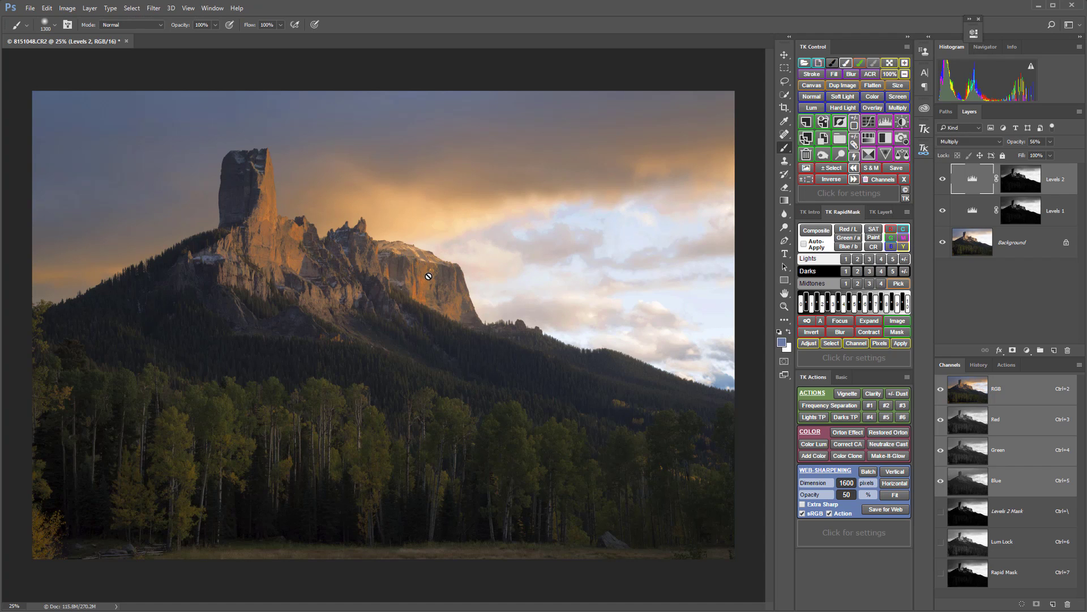
# - Group both Levels layers into Group 1 with a black mask and use a white brush at 80% opacity
pyautogui.keyDown('shift'); pyautogui.click(963, 207); pyautogui.keyUp('shift')
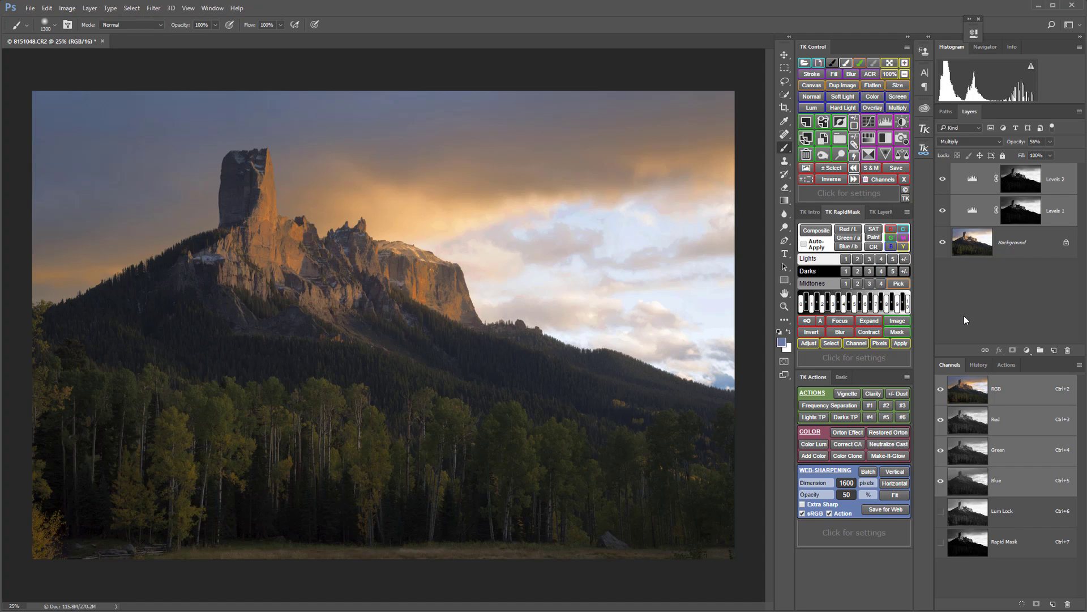
pyautogui.keyDown('alt'); pyautogui.click(842, 143); pyautogui.keyUp('alt')
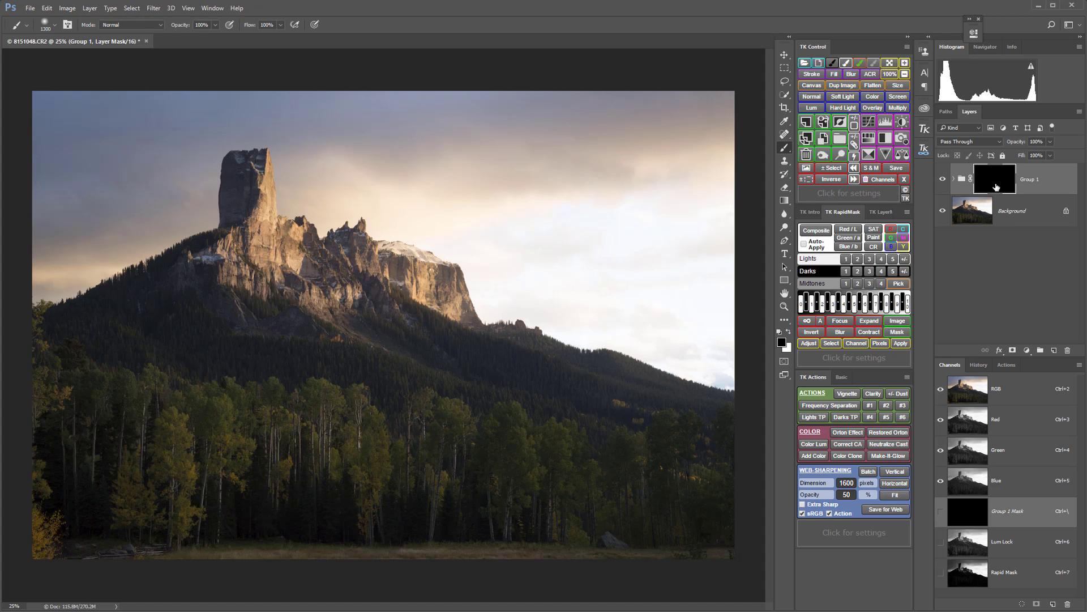
pyautogui.click(846, 63)
pyautogui.press('8')
# - Paint the darkening back into the sky and toggle Group 1 to compare before and after
pyautogui.moveTo(708, 188); pyautogui.dragTo(354, 172)
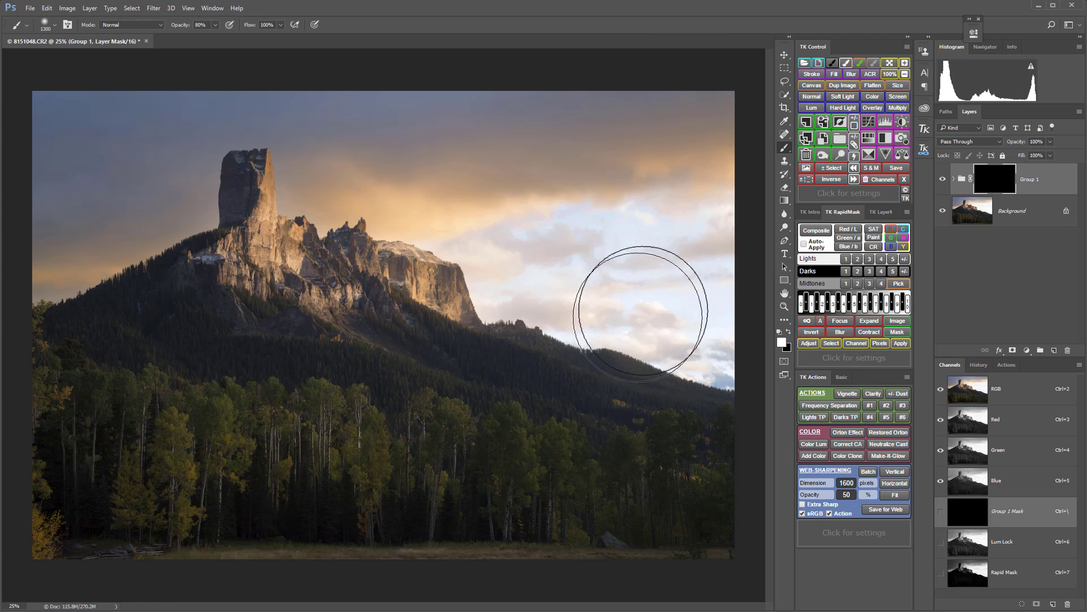
pyautogui.moveTo(640, 311)
pyautogui.mouseDown()
pyautogui.moveTo(673, 309)
pyautogui.moveTo(686, 231)
pyautogui.moveTo(651, 194)
pyautogui.moveTo(670, 178)
pyautogui.mouseUp()
pyautogui.click(943, 180)
pyautogui.click(943, 180)
pyautogui.click(943, 180)
pyautogui.click(943, 180)
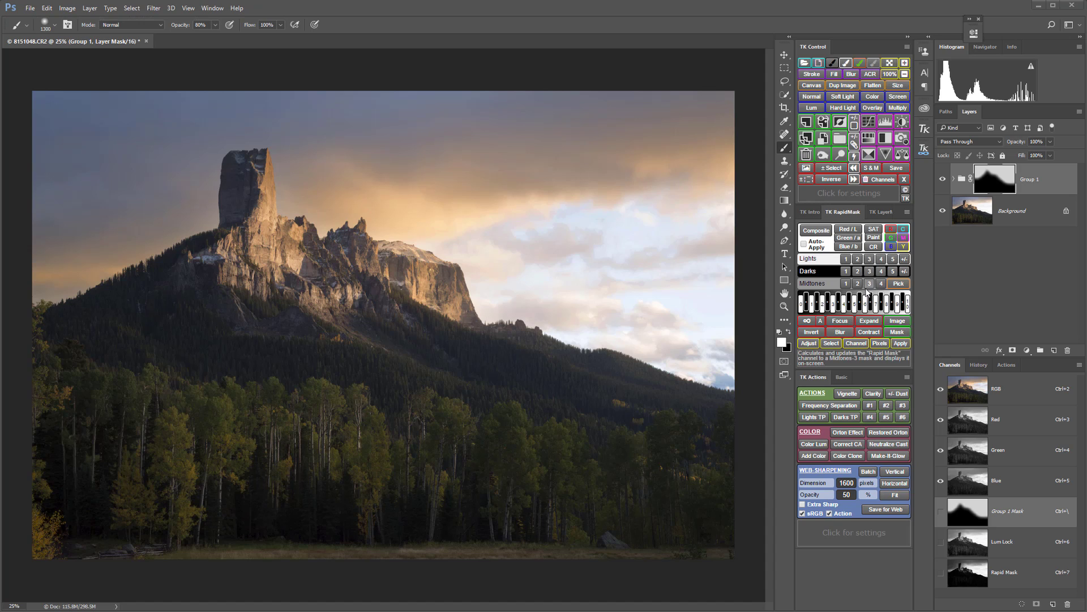
# - Generate composite luminosity masks and preview Midtones 1, 2, 3 and Darks 2
pyautogui.click(828, 234)
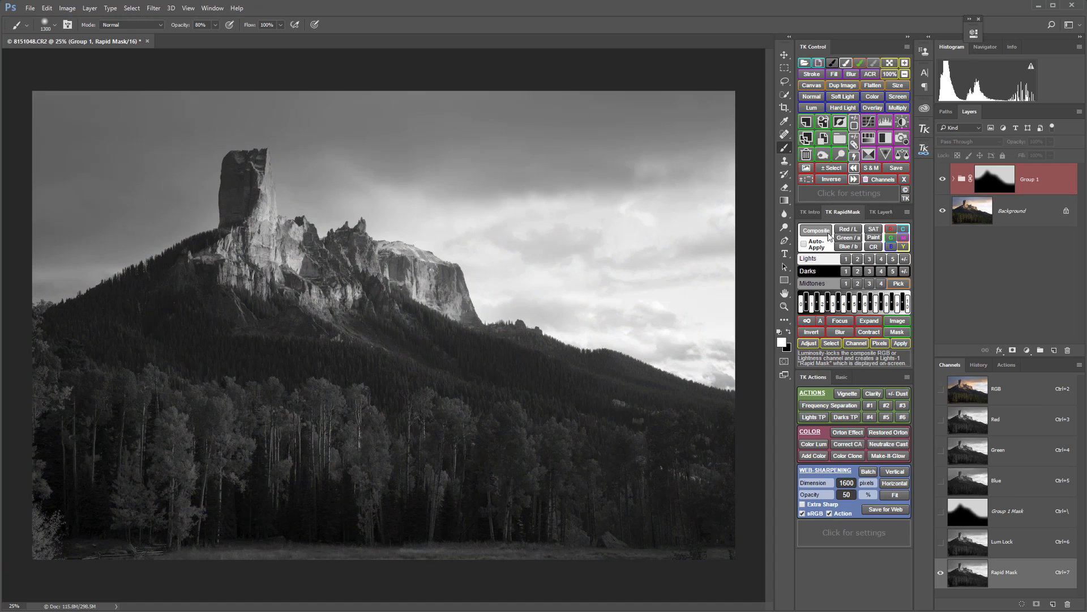
pyautogui.click(845, 284)
pyautogui.click(858, 284)
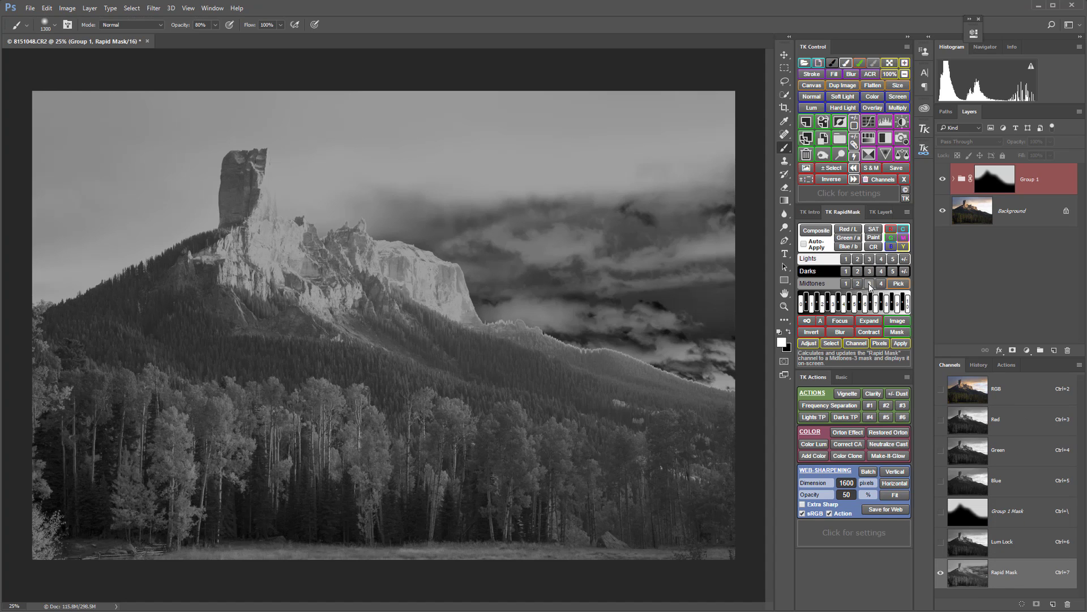
pyautogui.click(869, 284)
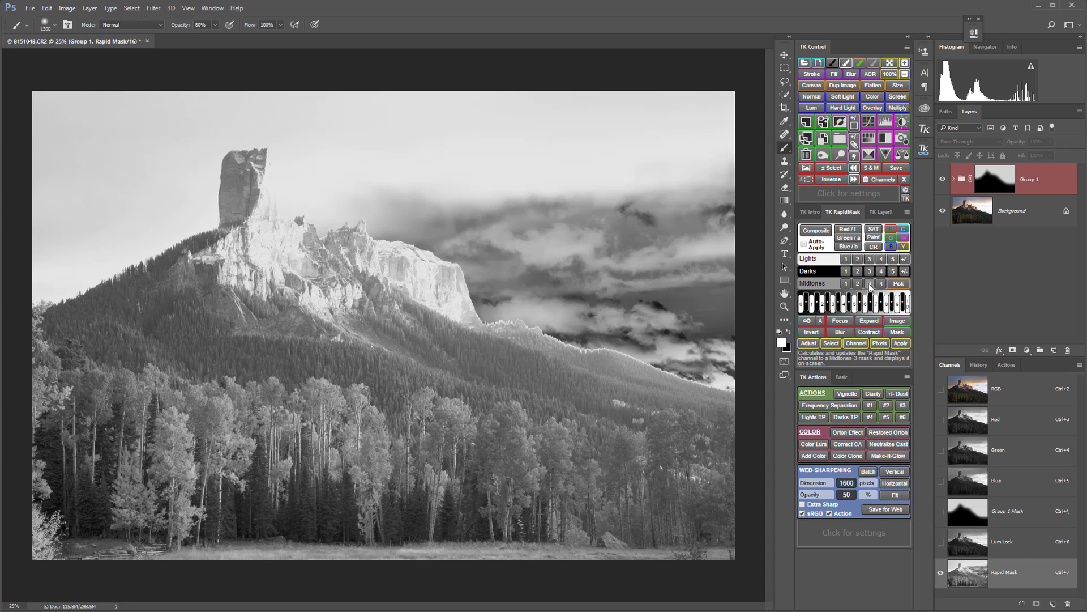
pyautogui.click(858, 272)
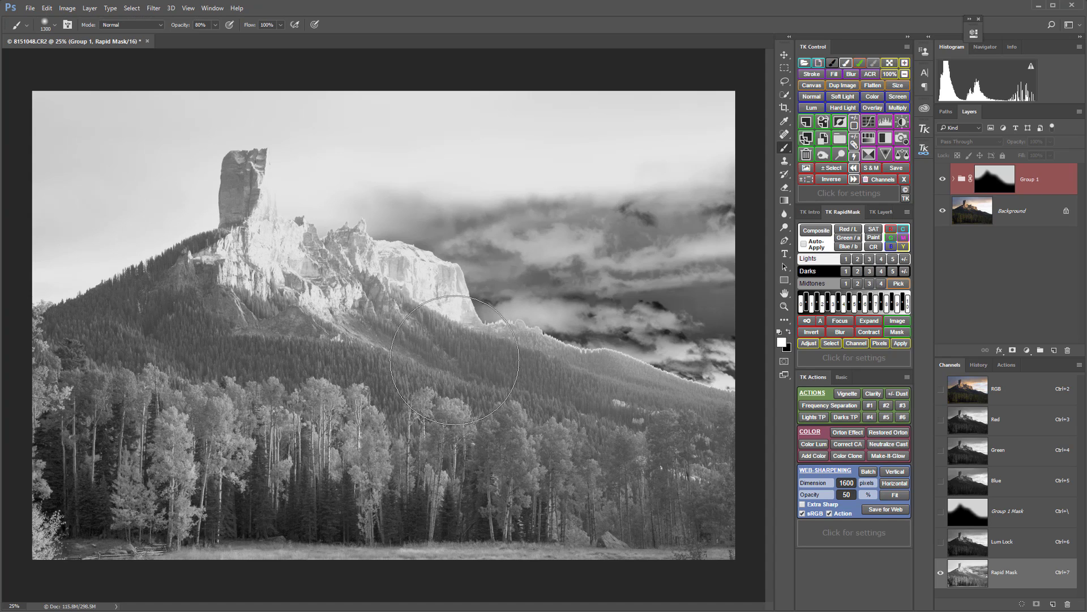
# - Rebuild the Midtones-3 mask from the red channel and normalize it to the full range
pyautogui.click(852, 231)
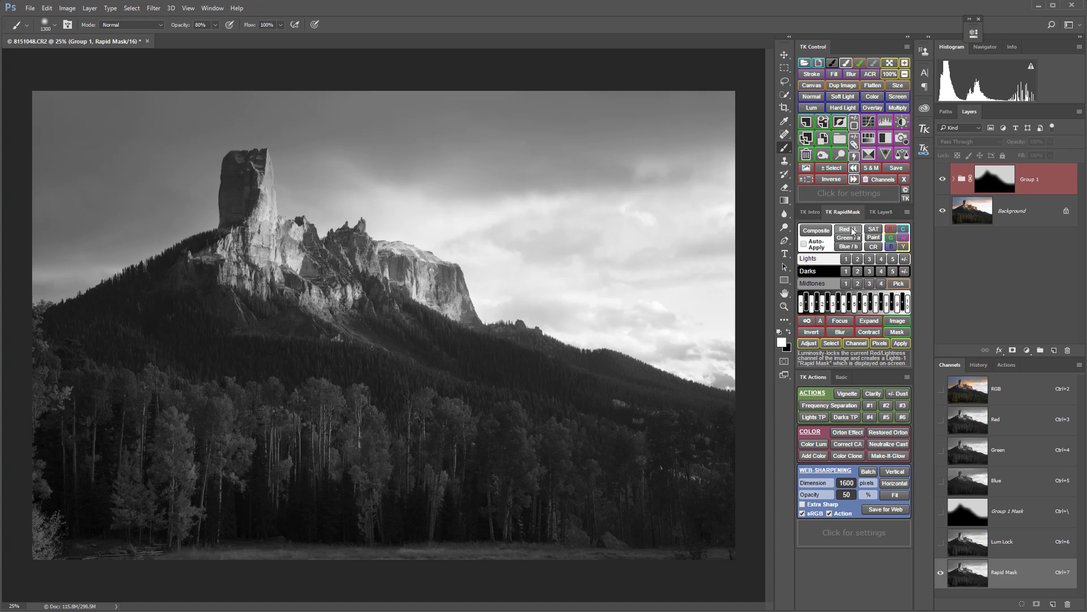
pyautogui.click(859, 285)
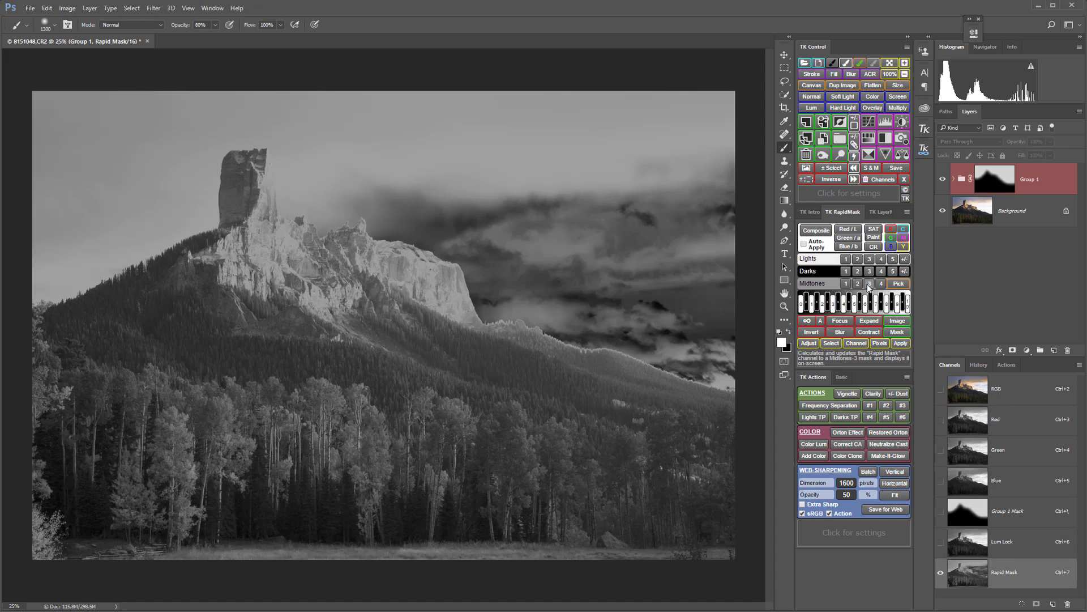
pyautogui.click(869, 283)
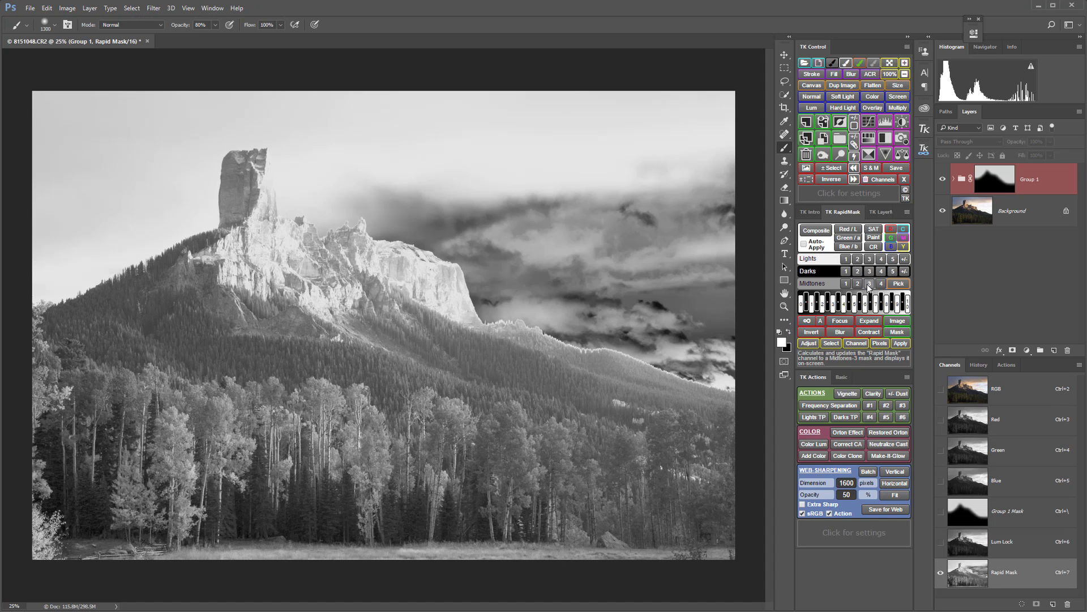
pyautogui.click(821, 322)
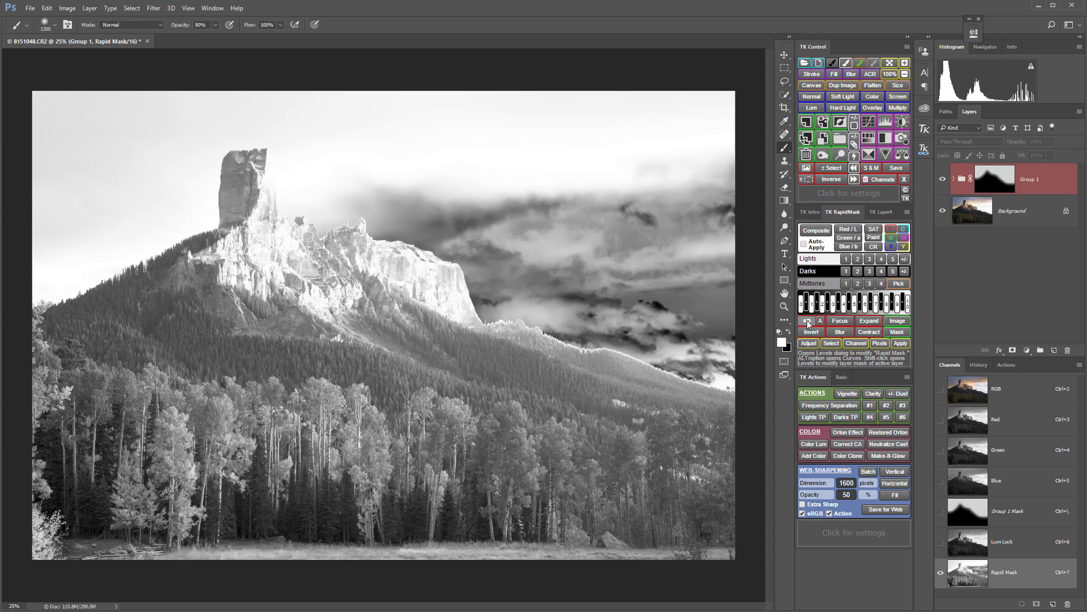
# - Refine the luminosity mask with Levels inputs 22, 1.36 and 220 and apply it
pyautogui.click(807, 321)
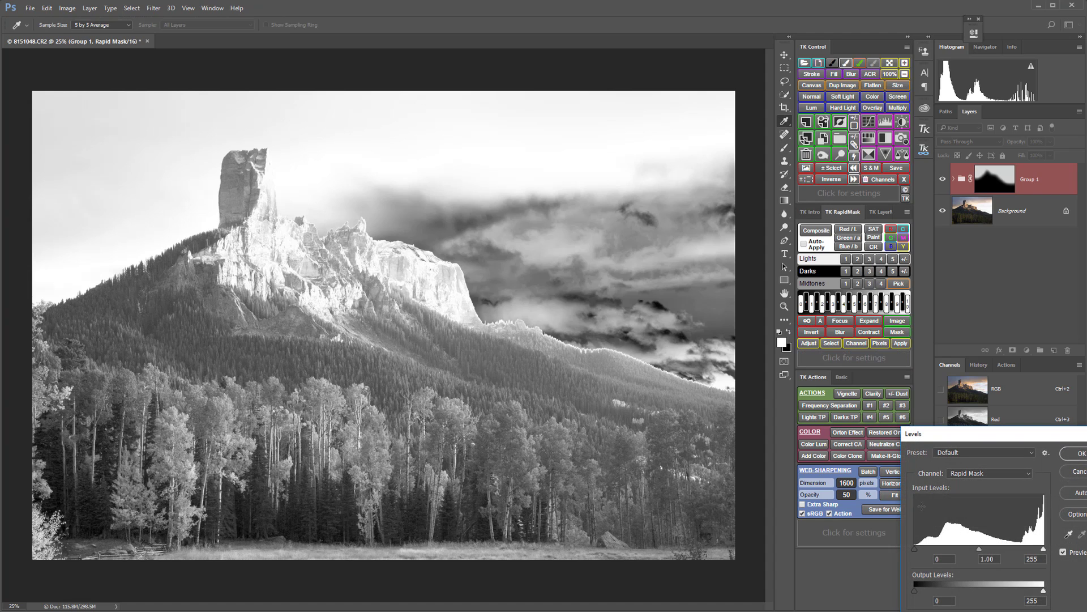
pyautogui.moveTo(1044, 549); pyautogui.dragTo(926, 549)
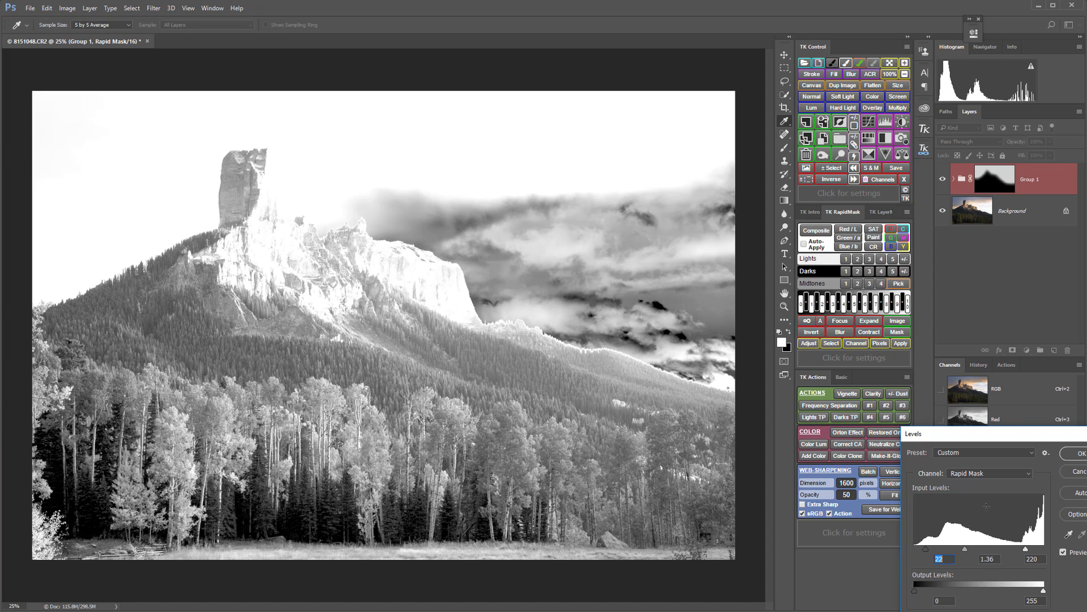
pyautogui.click(1079, 453)
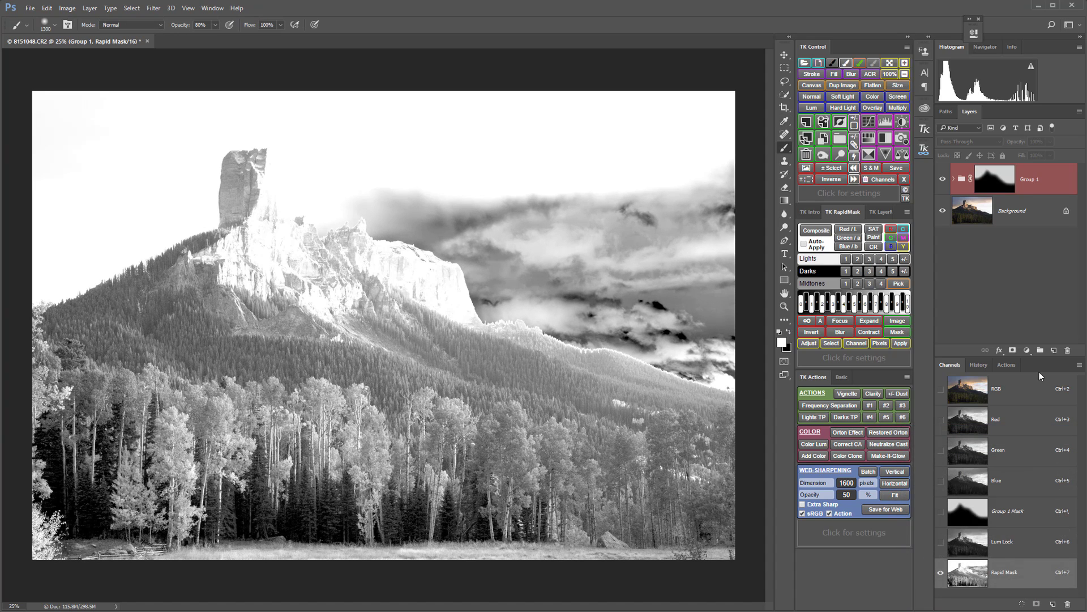
pyautogui.click(814, 345)
# - Add masked Levels 3 with its white point pulled to 107, toggling it to compare
pyautogui.click(806, 255)
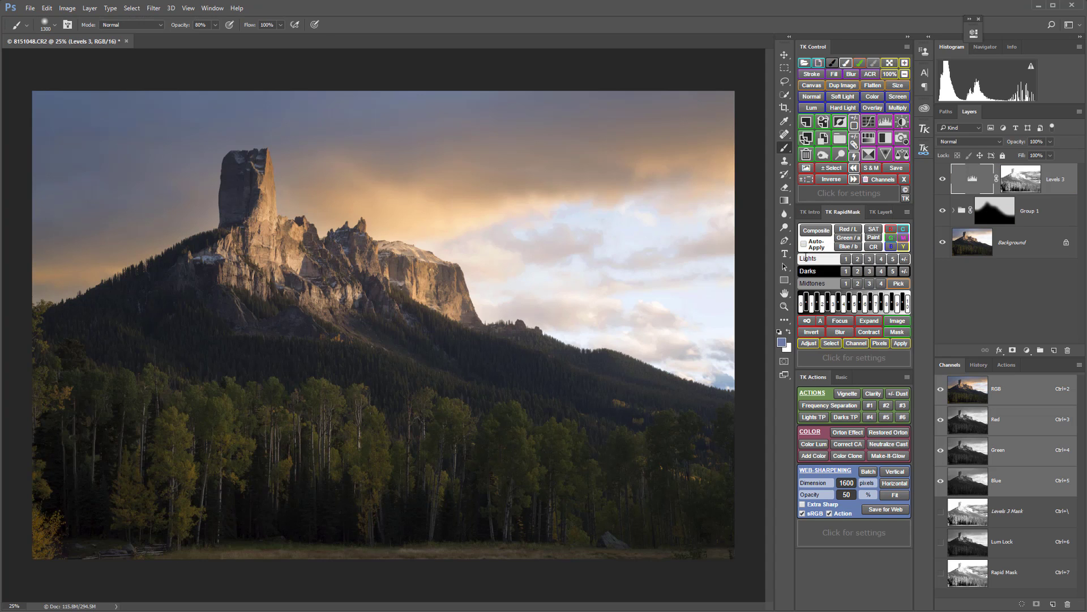
pyautogui.doubleClick(982, 179)
pyautogui.moveTo(949, 134); pyautogui.dragTo(878, 137)
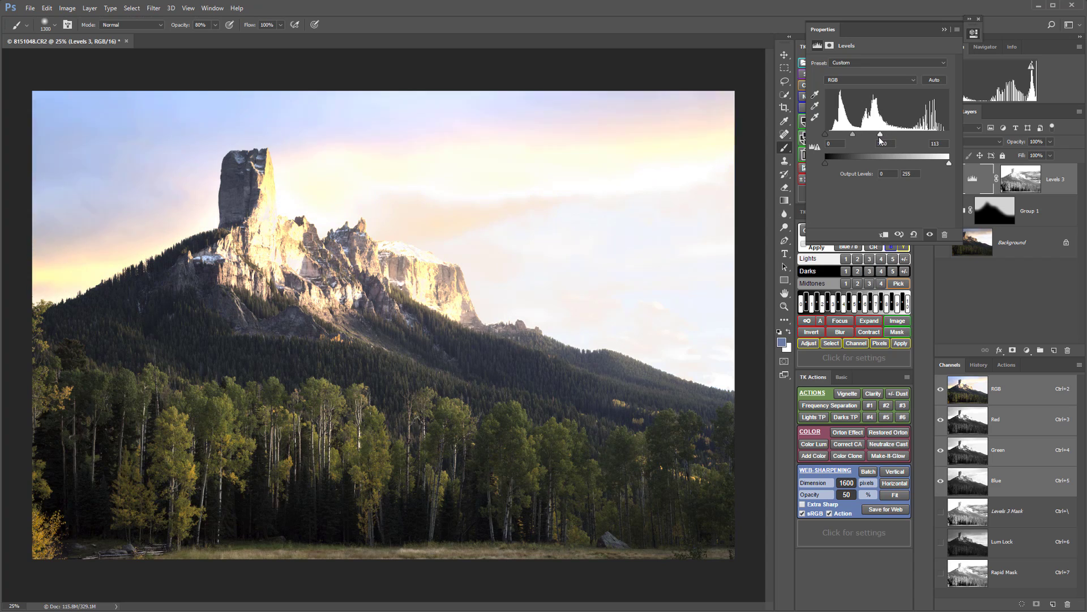
pyautogui.click(972, 35)
pyautogui.click(943, 179)
pyautogui.click(942, 180)
pyautogui.click(943, 181)
pyautogui.click(943, 180)
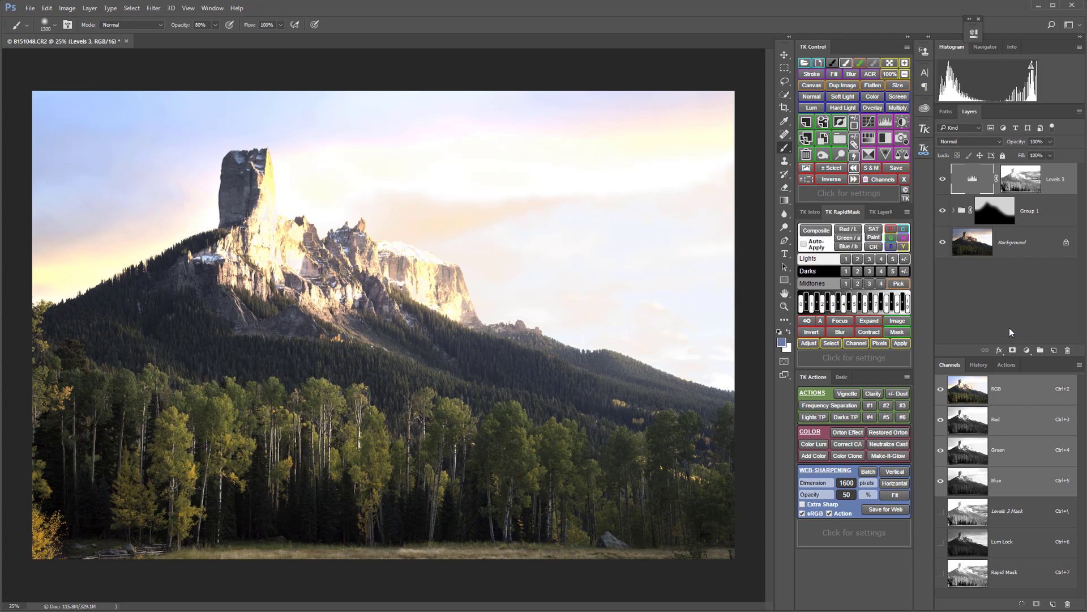
# - Put Levels 3 in Group 2 with a black mask, paint the forest white, and set opacity 73%
pyautogui.keyDown('alt'); pyautogui.click(838, 140); pyautogui.keyUp('alt')
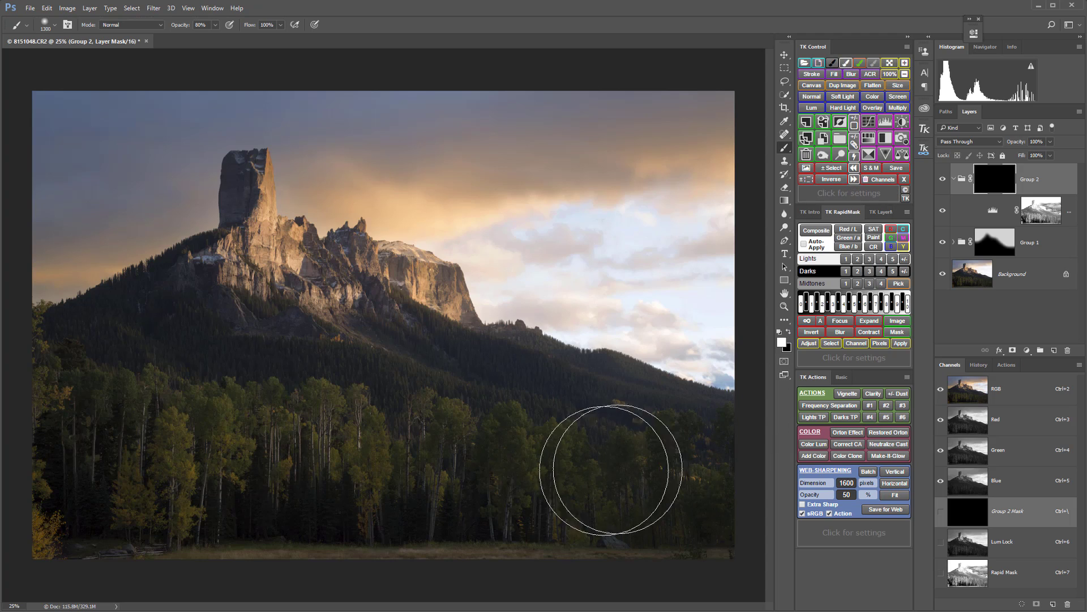
pyautogui.press('[')
pyautogui.press('[')
pyautogui.press('[')
pyautogui.press('[')
pyautogui.press('[')
pyautogui.press('[')
pyautogui.moveTo(177, 453)
pyautogui.mouseDown()
pyautogui.moveTo(191, 436)
pyautogui.moveTo(173, 463)
pyautogui.moveTo(138, 460)
pyautogui.moveTo(139, 435)
pyautogui.moveTo(107, 414)
pyautogui.moveTo(78, 400)
pyautogui.moveTo(38, 402)
pyautogui.moveTo(103, 417)
pyautogui.moveTo(89, 465)
pyautogui.moveTo(139, 469)
pyautogui.moveTo(192, 433)
pyautogui.moveTo(253, 424)
pyautogui.moveTo(345, 441)
pyautogui.moveTo(358, 468)
pyautogui.moveTo(446, 444)
pyautogui.moveTo(472, 447)
pyautogui.moveTo(444, 469)
pyautogui.moveTo(510, 453)
pyautogui.moveTo(516, 477)
pyautogui.moveTo(514, 443)
pyautogui.moveTo(508, 483)
pyautogui.moveTo(563, 455)
pyautogui.moveTo(625, 495)
pyautogui.moveTo(671, 473)
pyautogui.mouseUp()
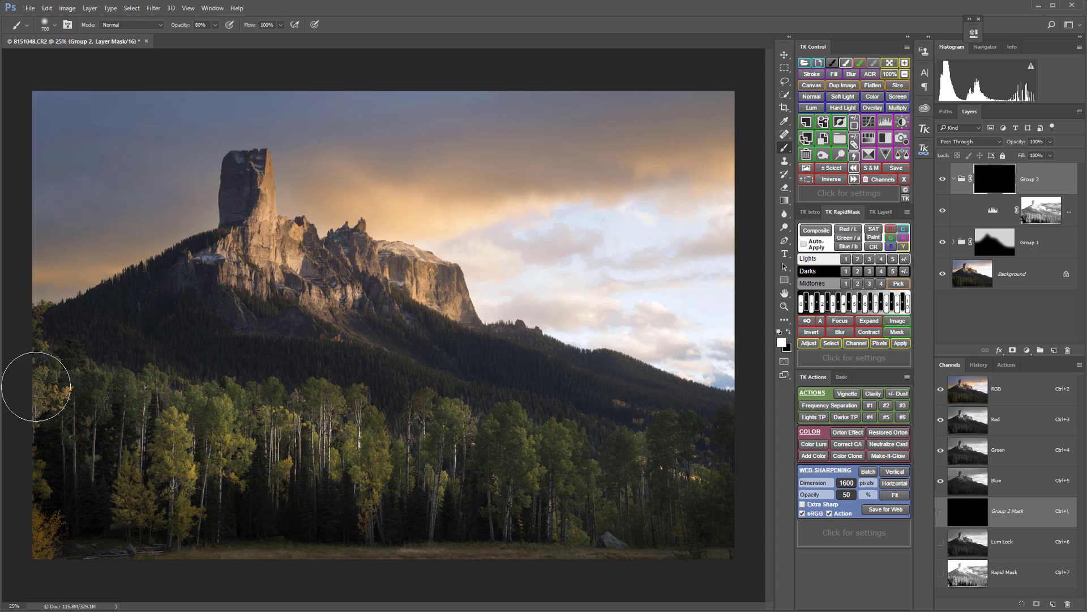
pyautogui.hotkey('ctrl', 'z')
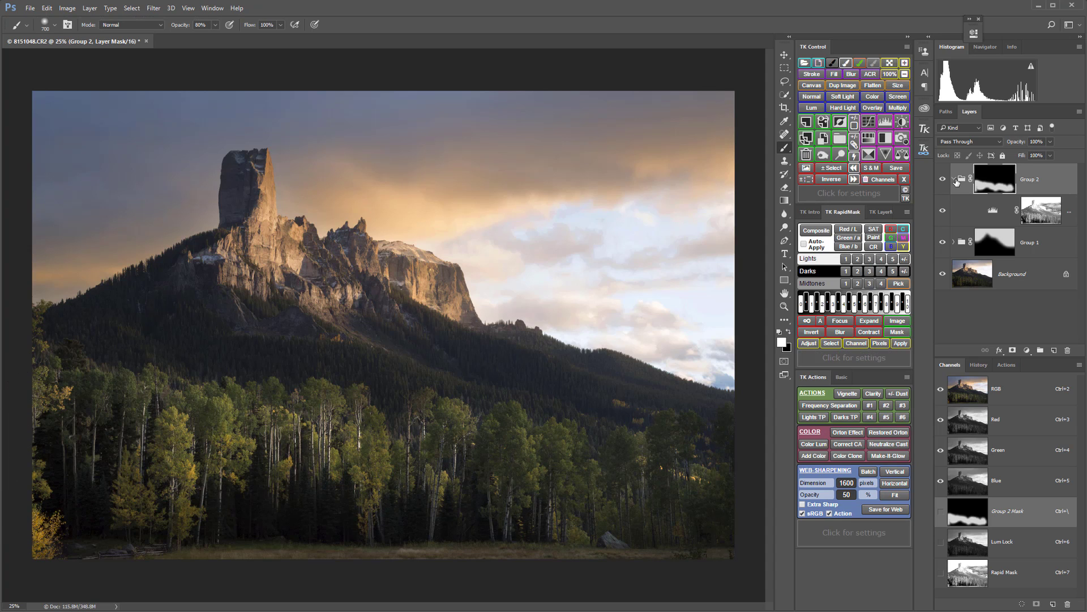
pyautogui.moveTo(1015, 142); pyautogui.dragTo(907, 164)
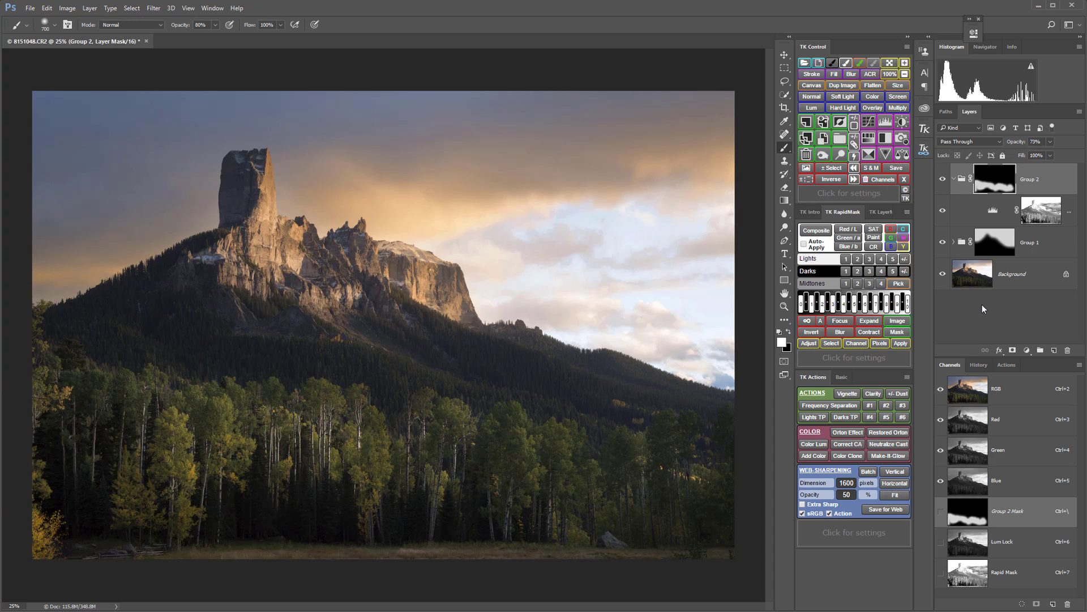